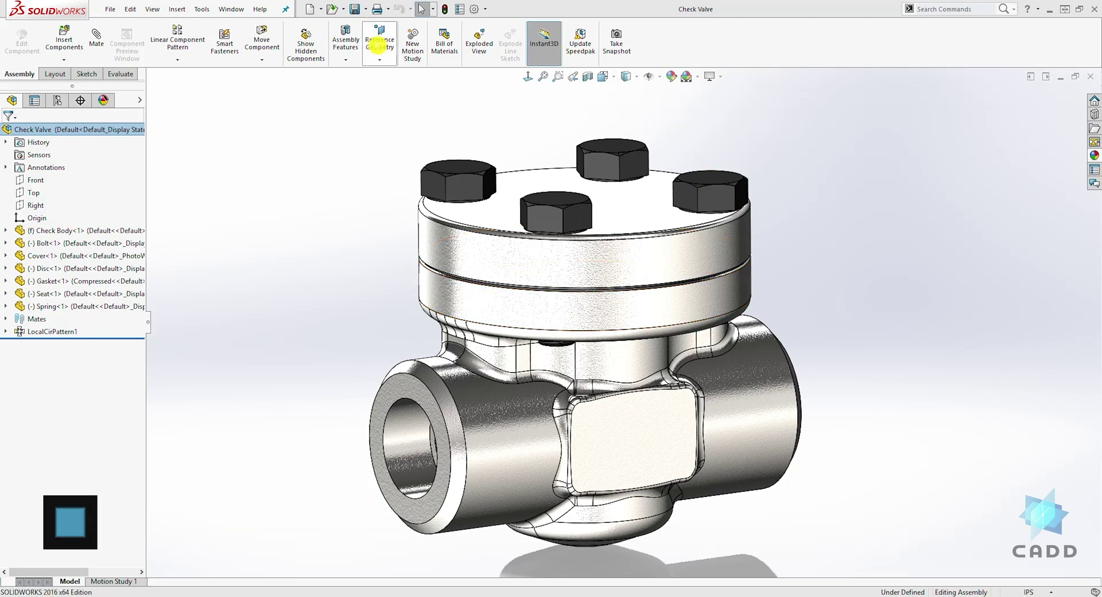
# Save the assembly, expand Bolt<1> and Boss-Extrude1, and right-click Sketch1 for its options.
pyautogui.click(355, 9)
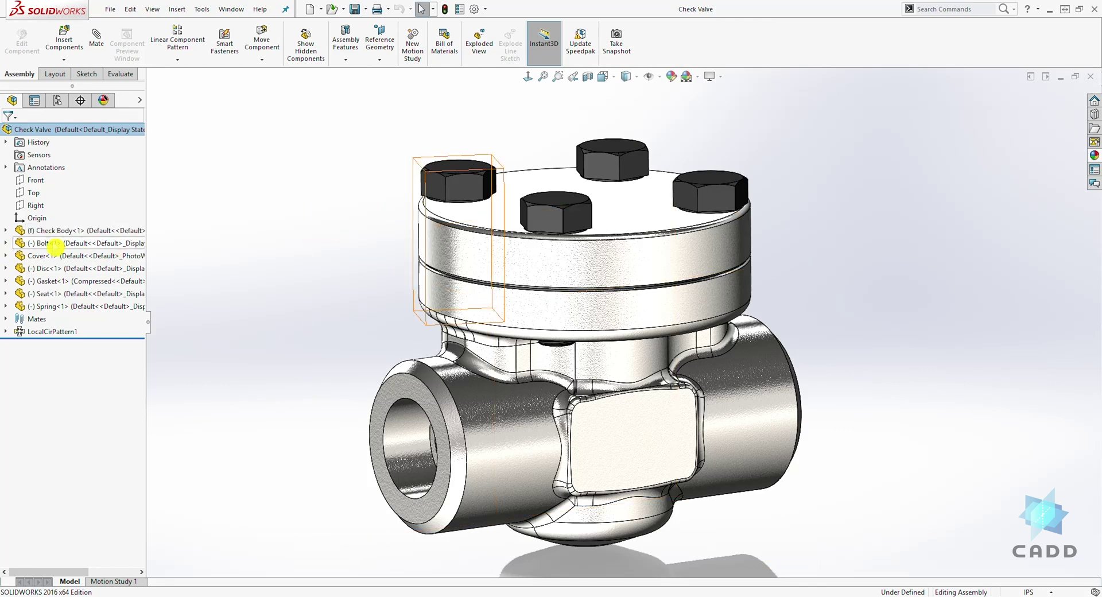
pyautogui.click(7, 243)
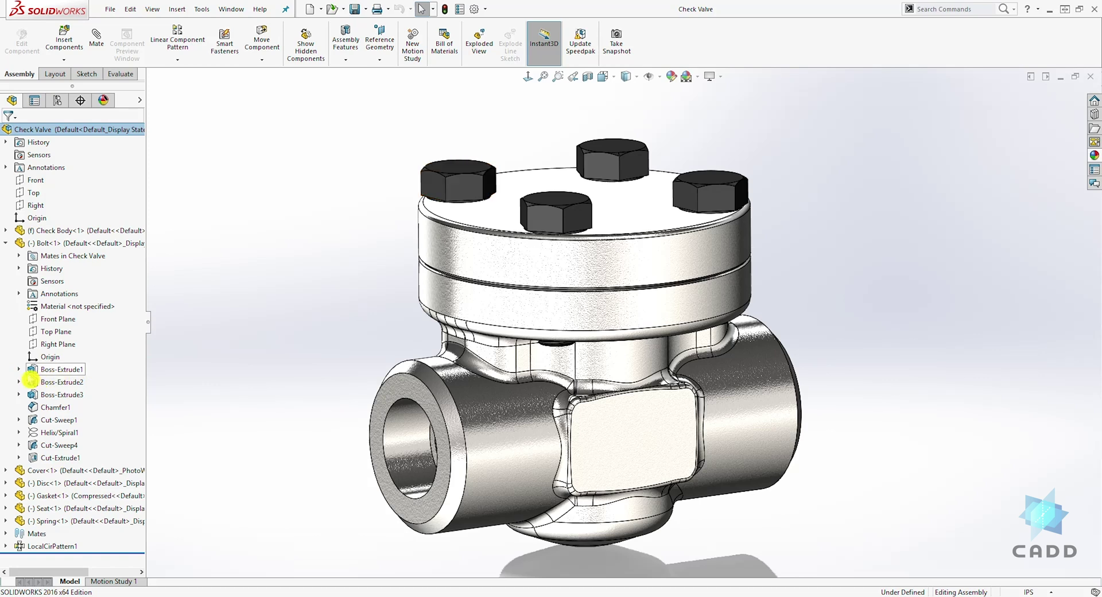
pyautogui.click(20, 369)
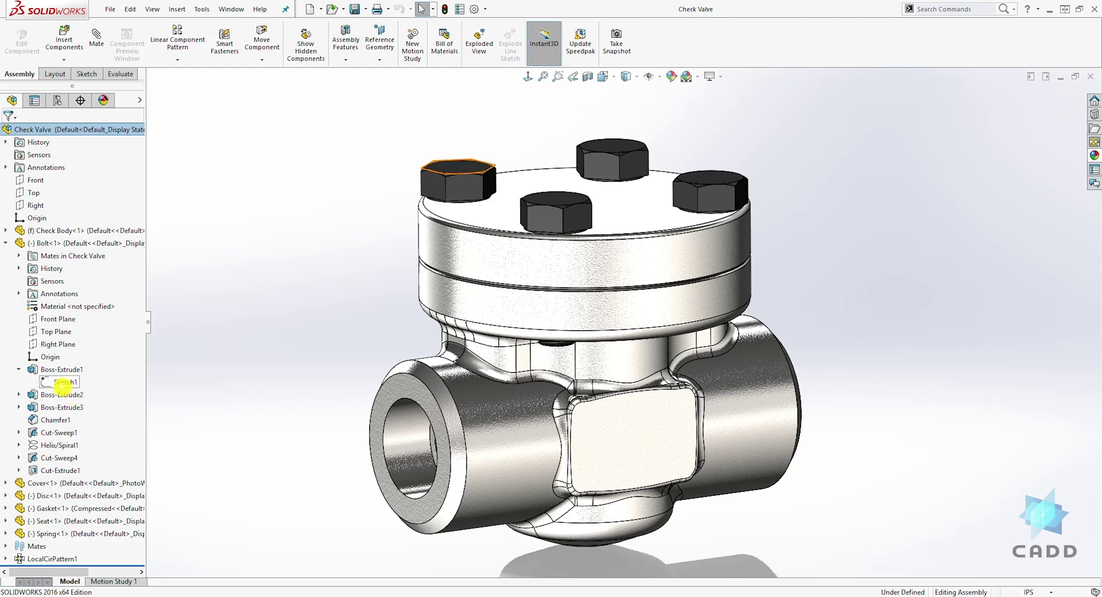
pyautogui.rightClick(62, 387)
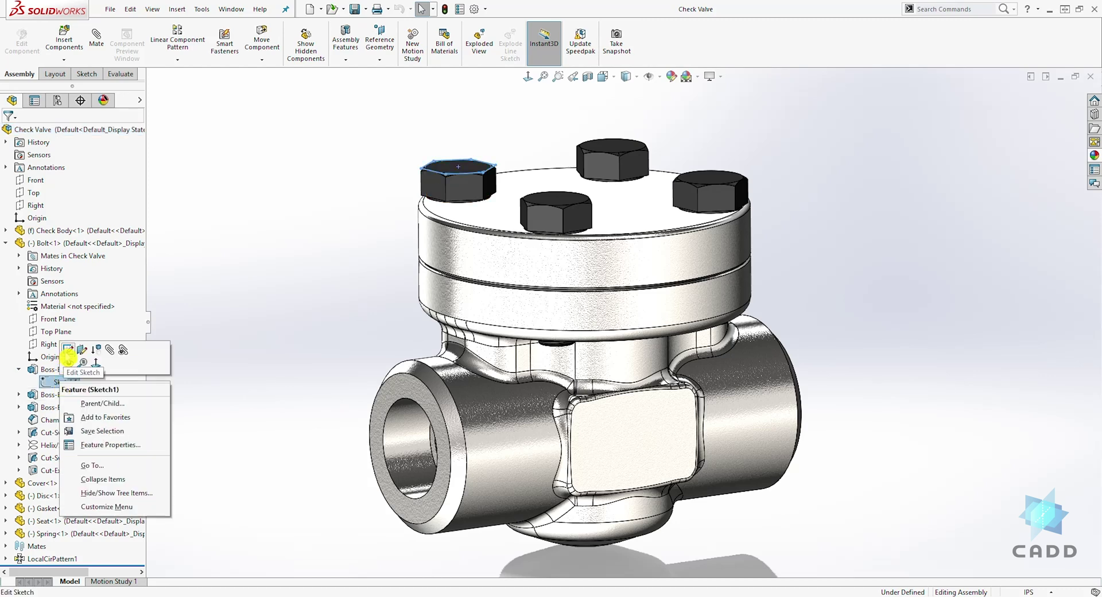
pyautogui.rightClick(46, 370)
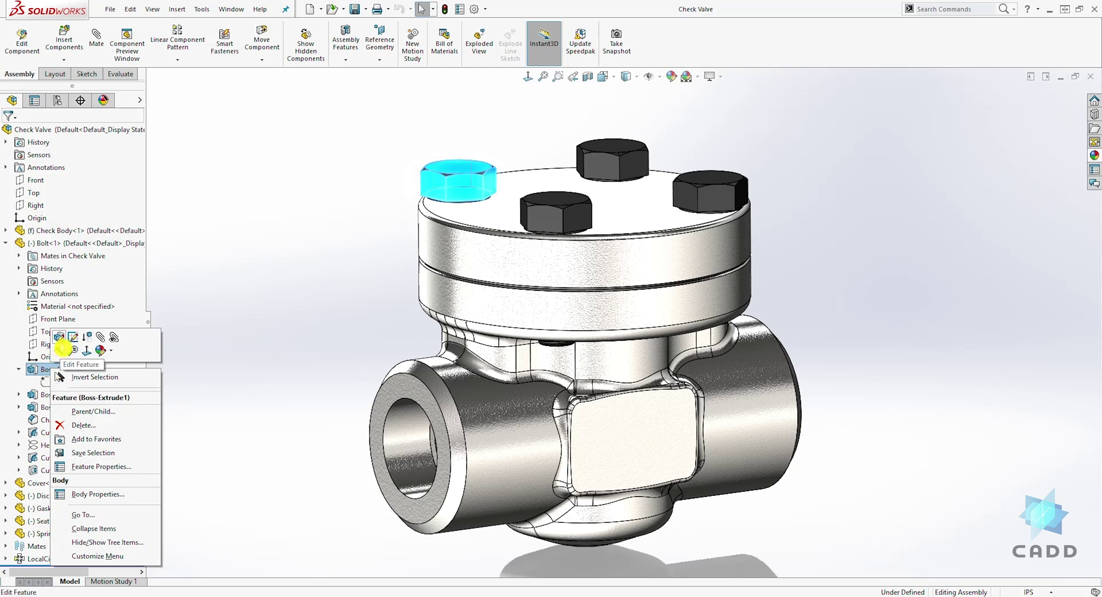
pyautogui.rightClick(49, 383)
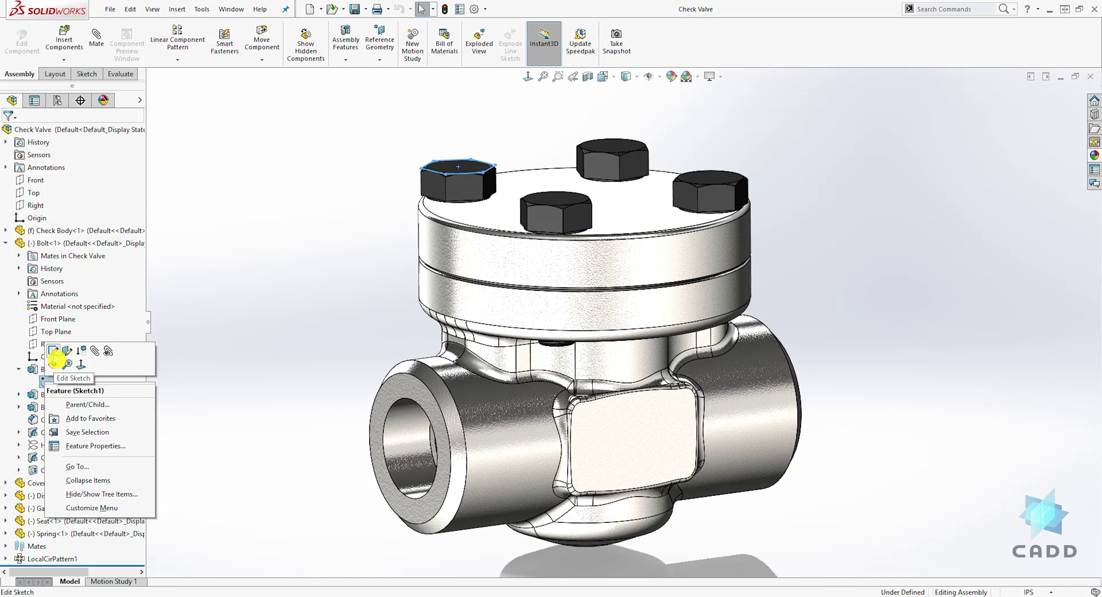
# Edit Sketch1 viewed Normal To and change the hexagon width dimension from 14.30 to 17.
pyautogui.click(54, 351)
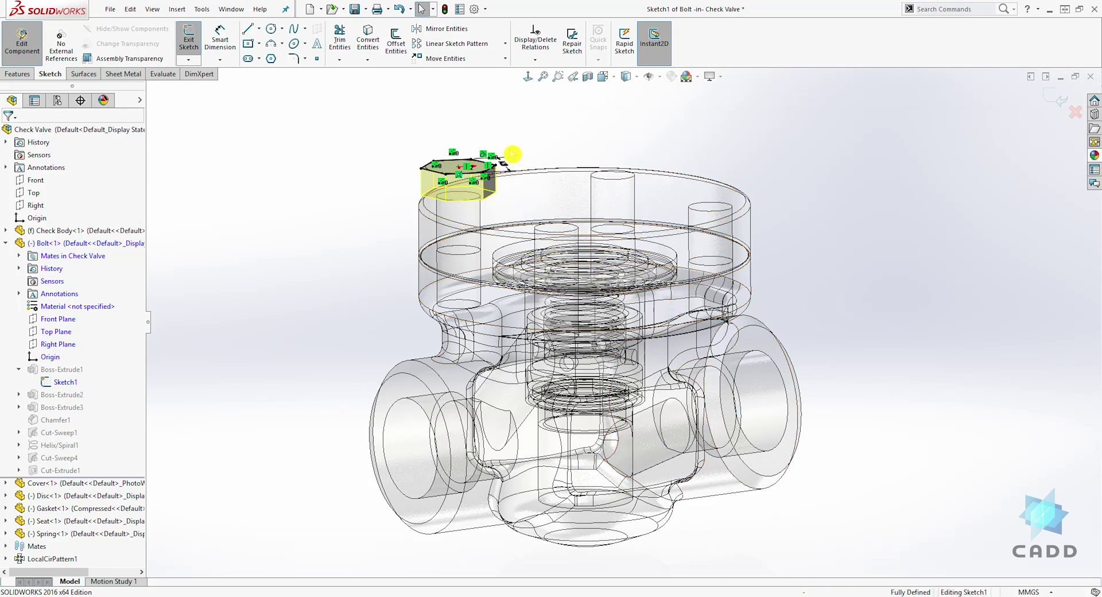
pyautogui.click(528, 76)
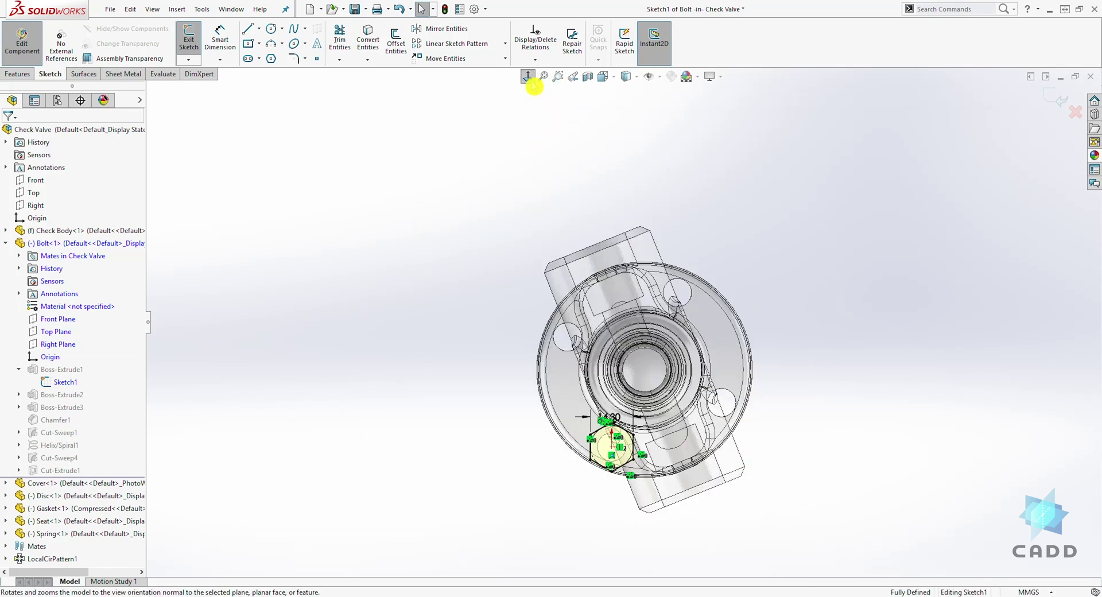
pyautogui.scroll(-4, 643, 442)
pyautogui.scroll(-2, 629, 397)
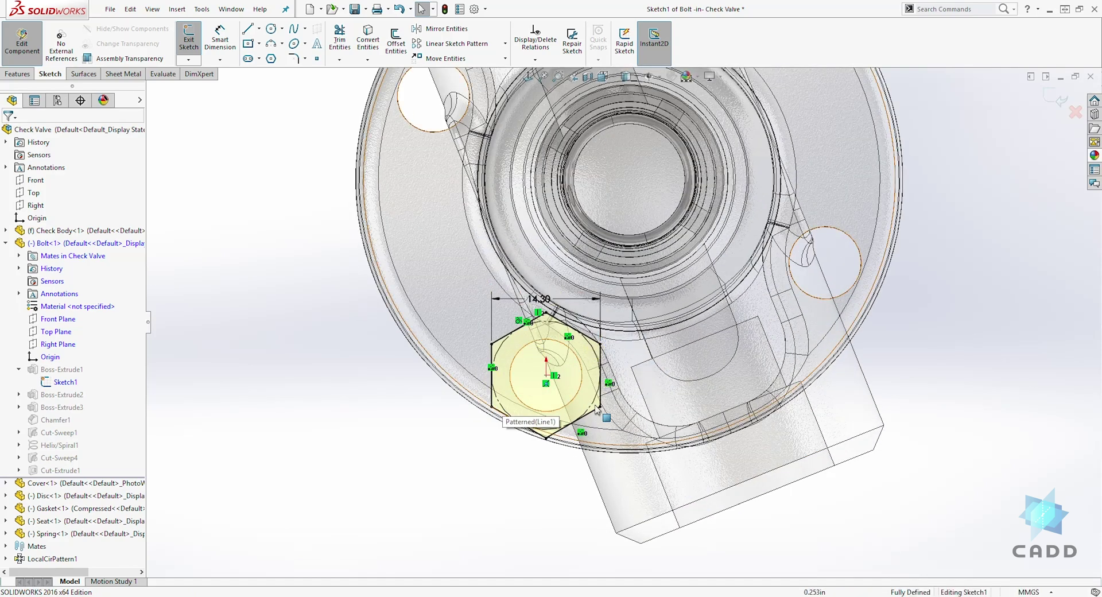
pyautogui.click(542, 300)
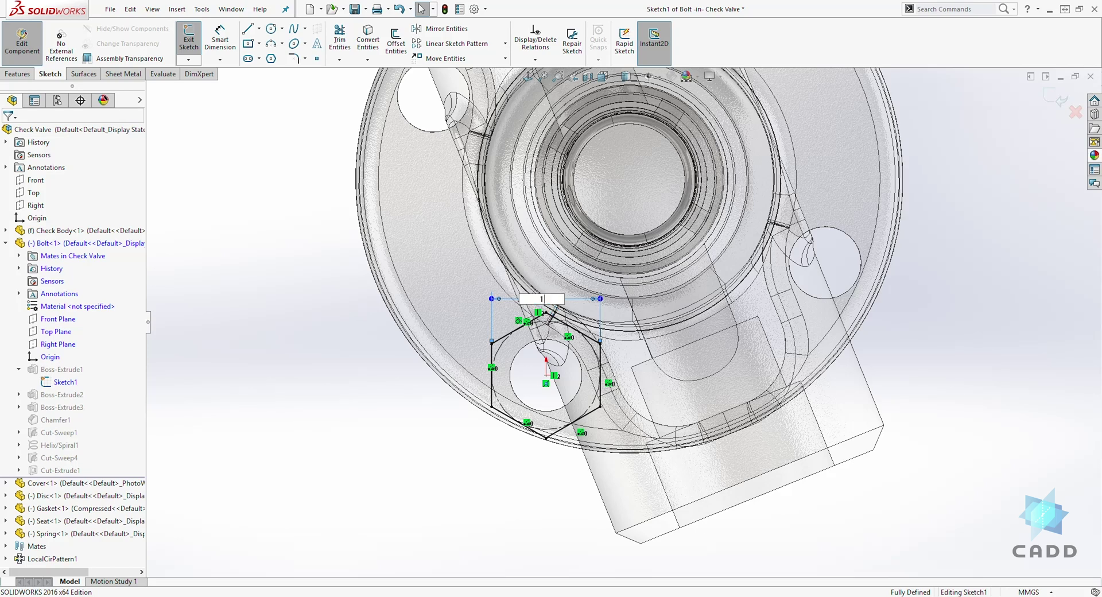
pyautogui.press('Return')
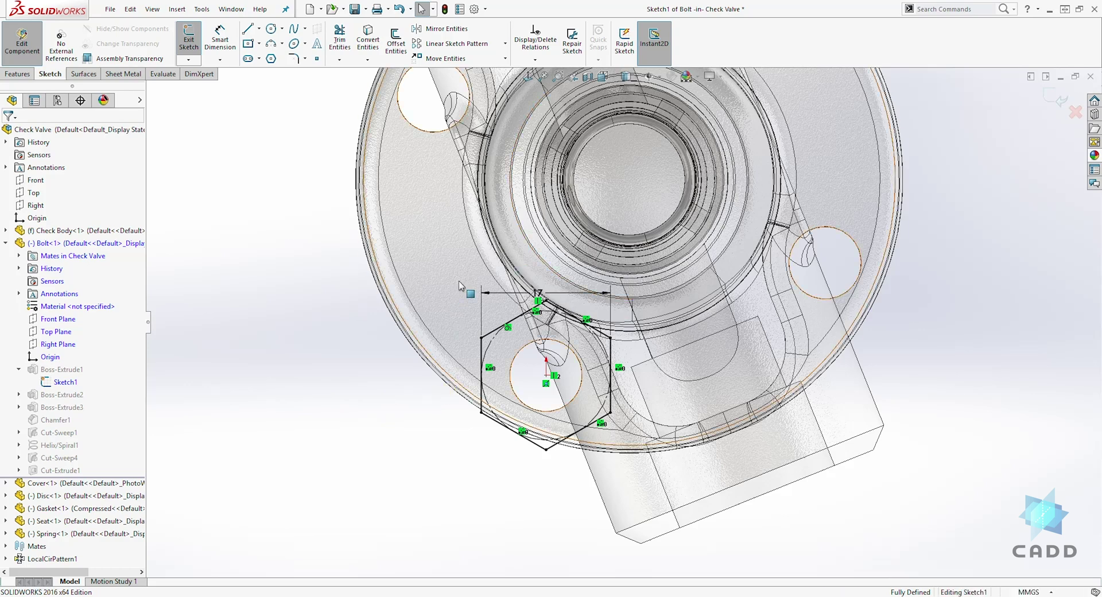
pyautogui.scroll(5, 677, 294)
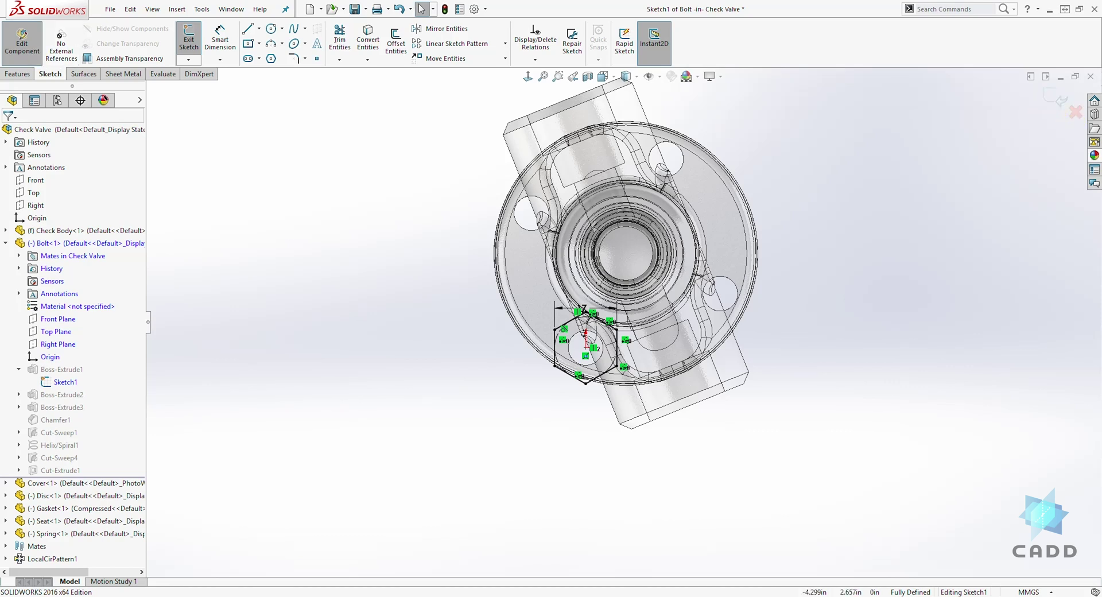
pyautogui.click(23, 45)
# Exit Sketch1 so the bolt head rebuilds at 17, then leave Edit Component for the Check Valve.
pyautogui.click(596, 319)
pyautogui.press('Escape')
pyautogui.click(1049, 98)
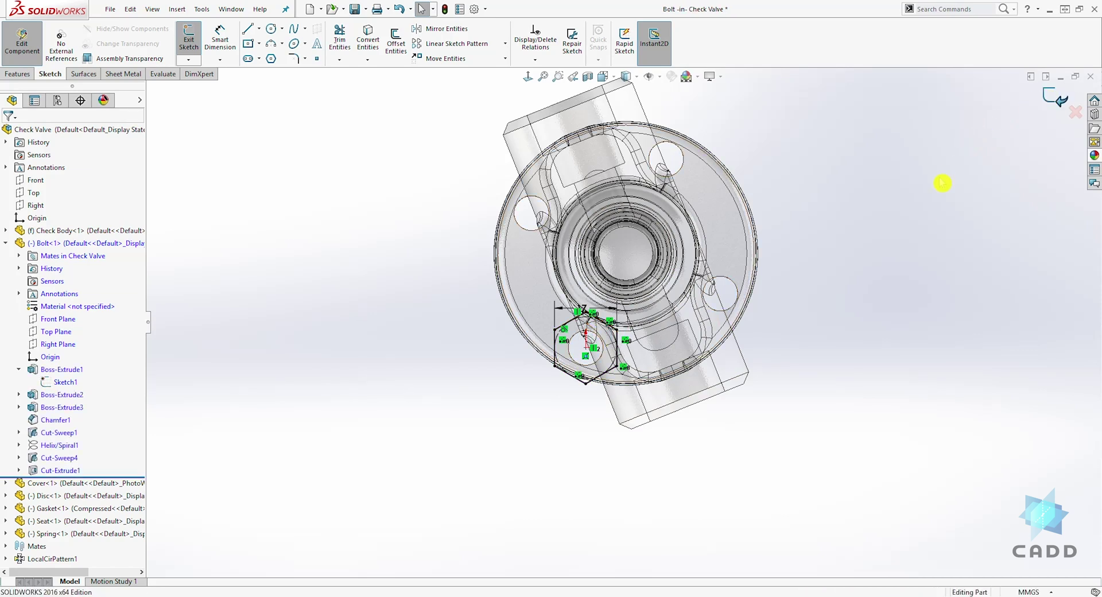
pyautogui.click(921, 272)
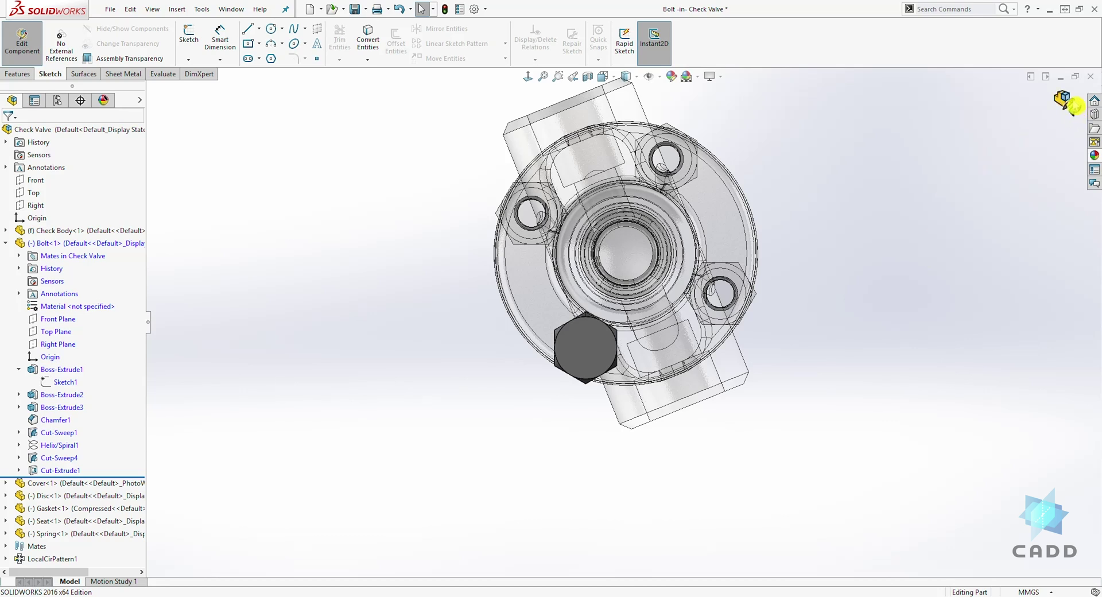
pyautogui.click(1067, 100)
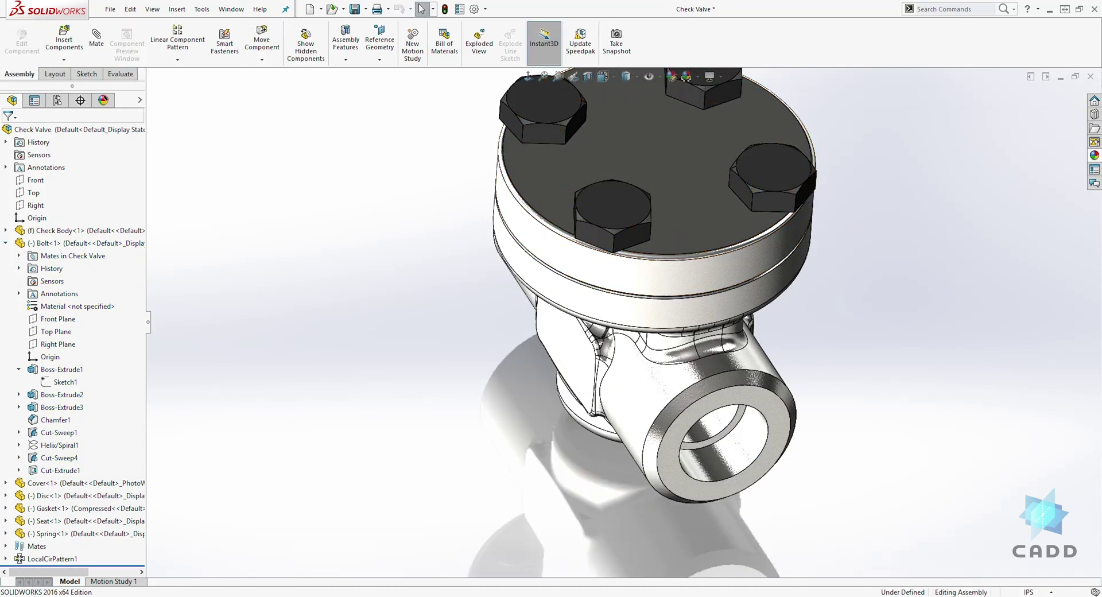
pyautogui.moveTo(623, 219)
pyautogui.mouseDown(button='middle')
pyautogui.moveTo(602, 182)
pyautogui.moveTo(632, 209)
pyautogui.mouseUp(button='middle')
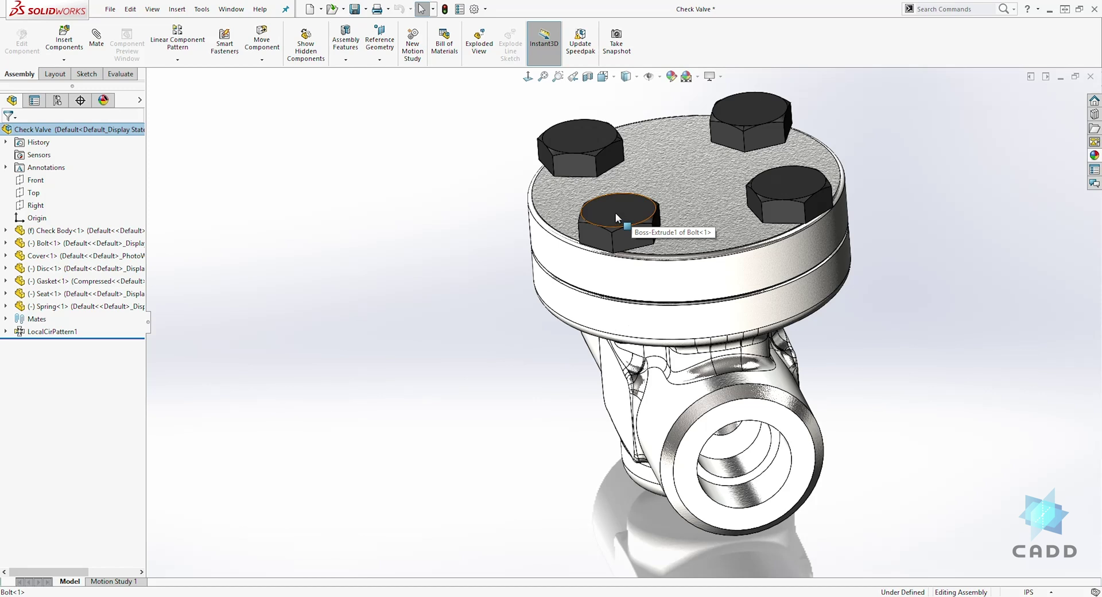
pyautogui.click(615, 213)
pyautogui.rightClick(616, 213)
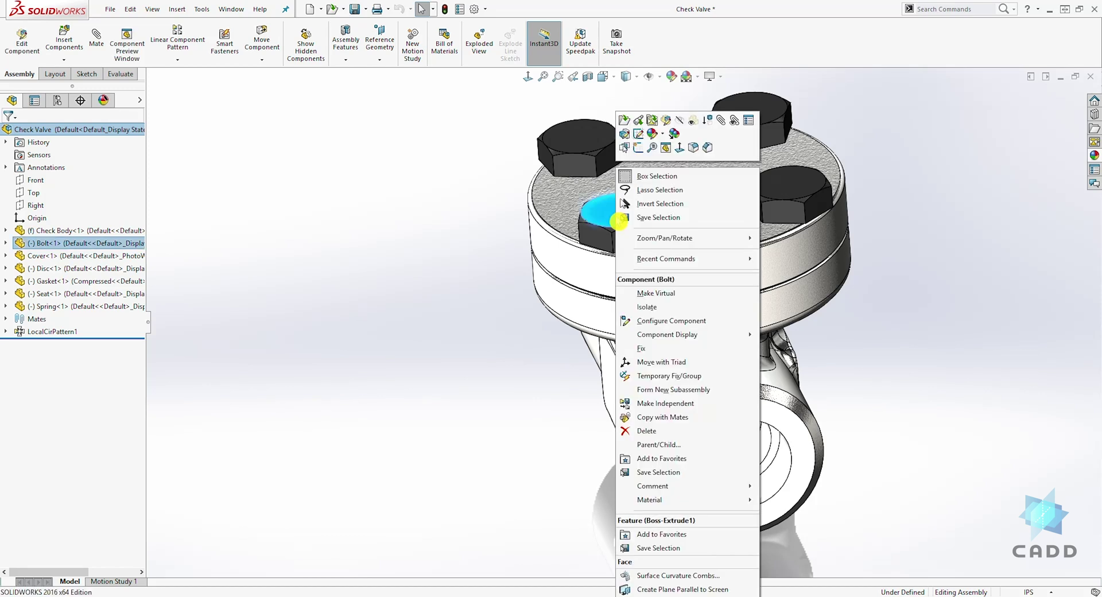
pyautogui.click(666, 121)
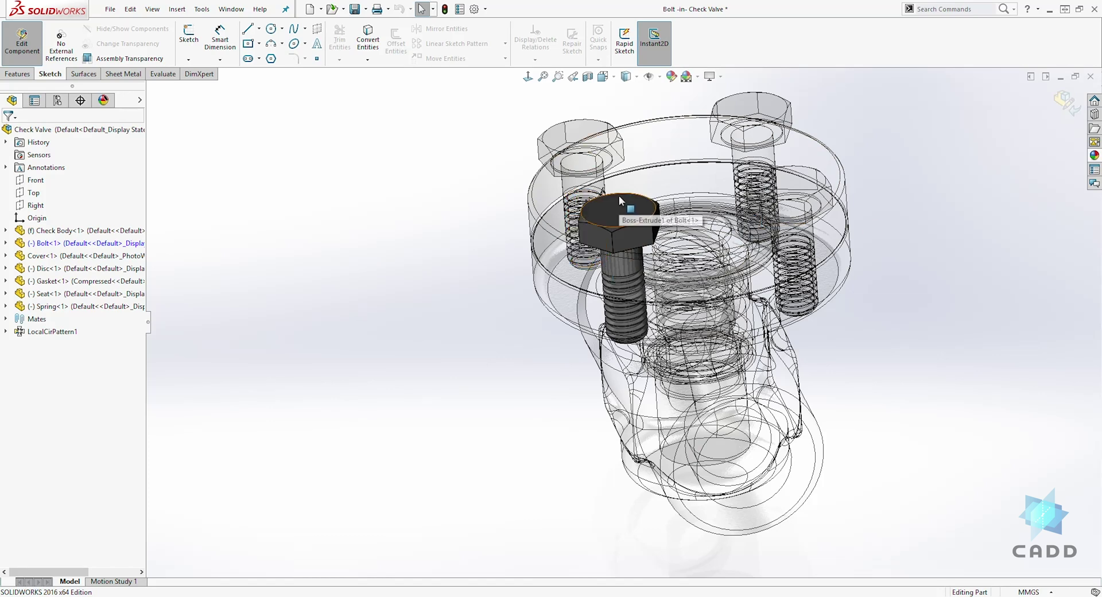
pyautogui.click(919, 171)
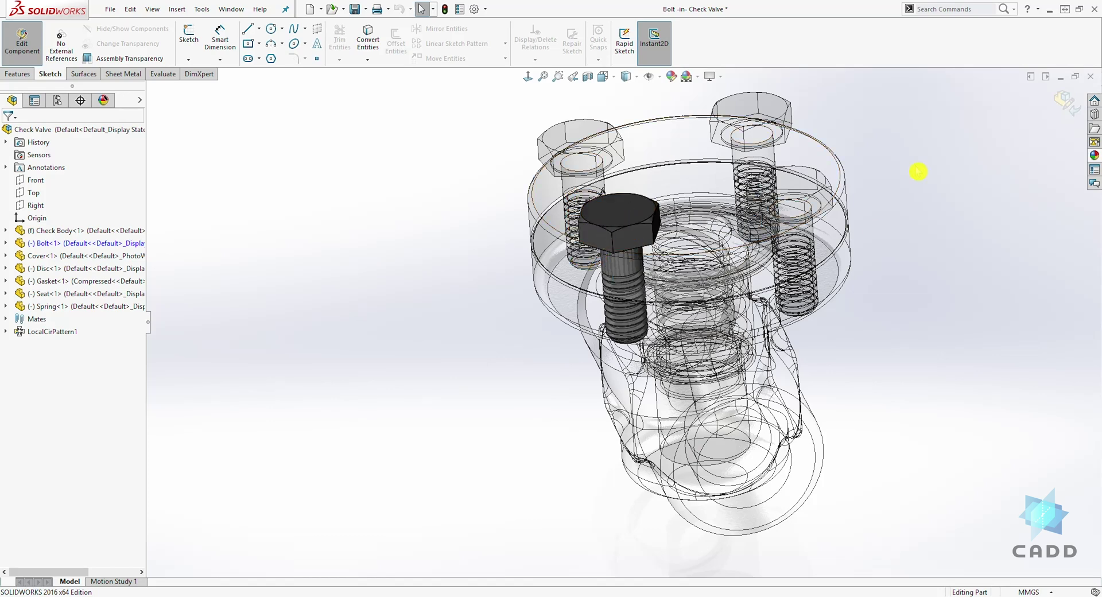
pyautogui.click(1069, 104)
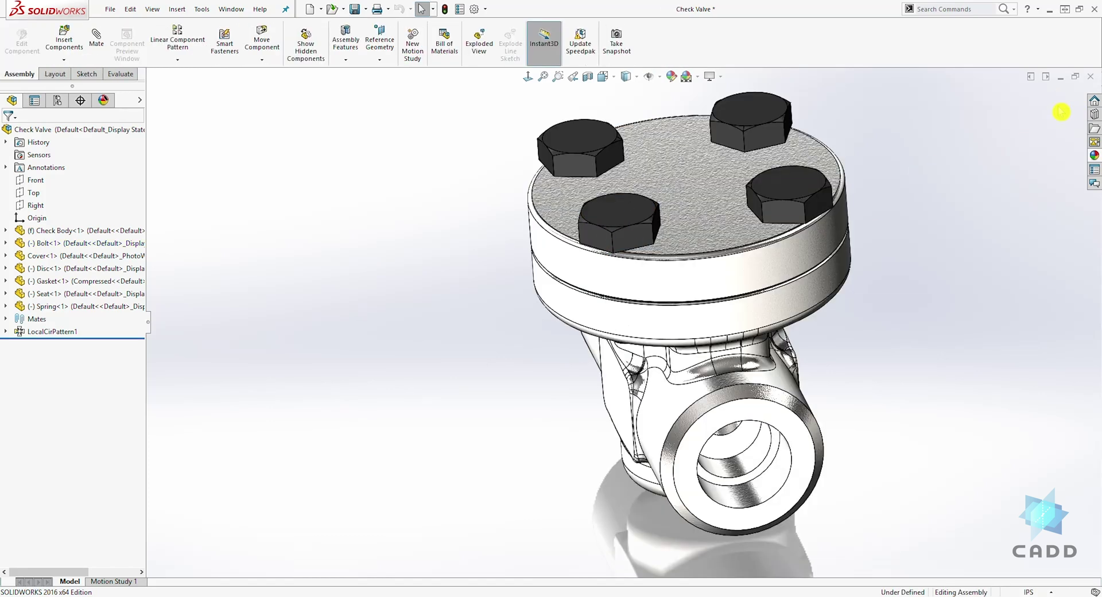
pyautogui.rightClick(621, 211)
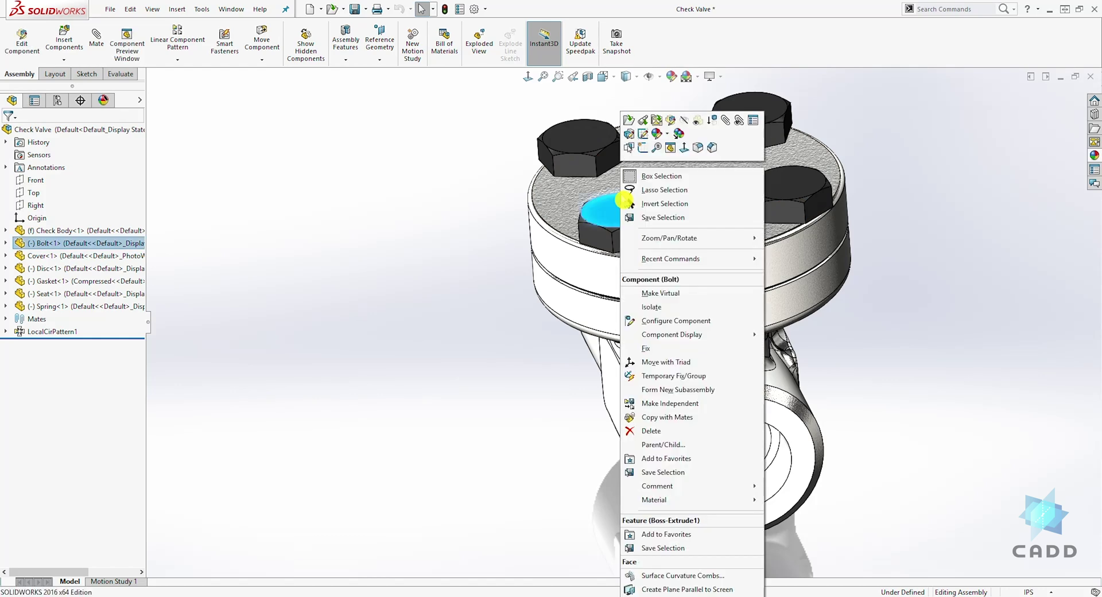
# Change the bolt head's Boss-Extrude1 Blind depth from 6.00 mm to 10 mm.
pyautogui.click(629, 135)
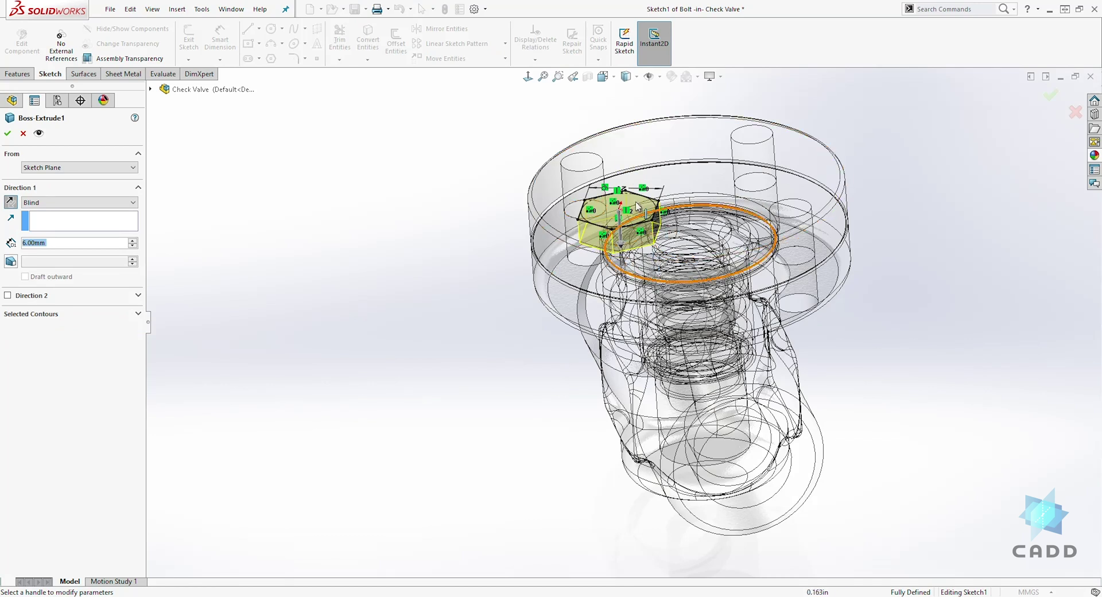
pyautogui.click(75, 247)
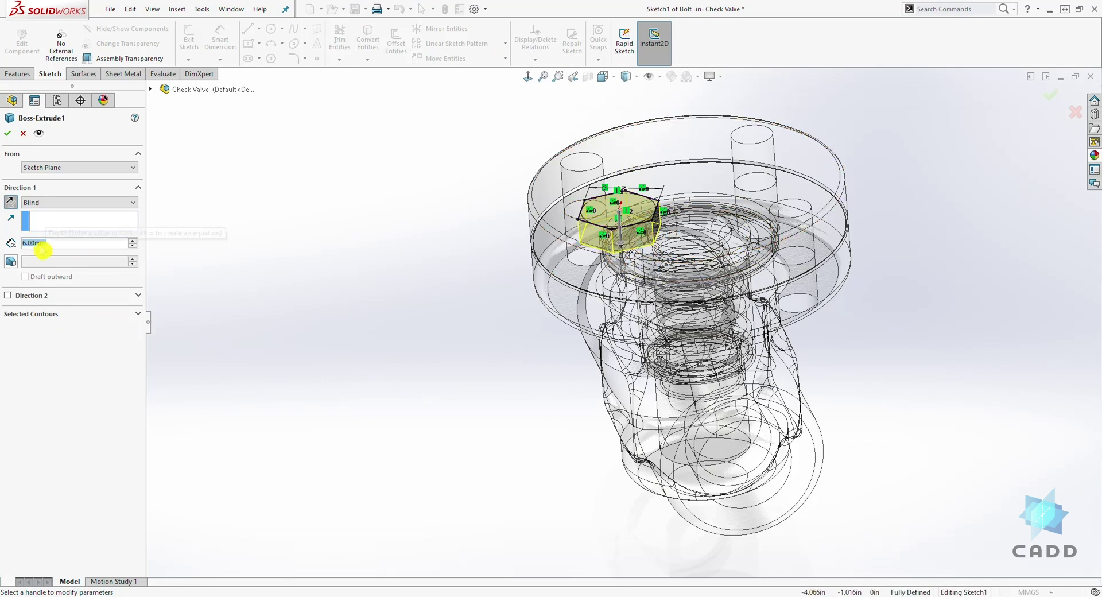
pyautogui.click(52, 244)
pyautogui.hotkey('ctrl', 'a')
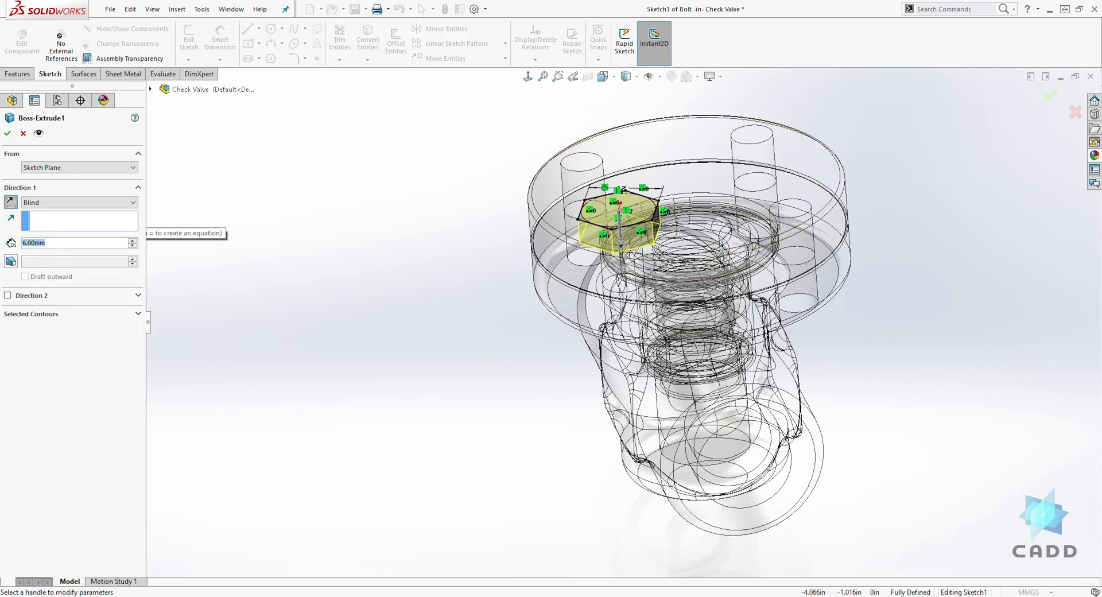
pyautogui.write('10')
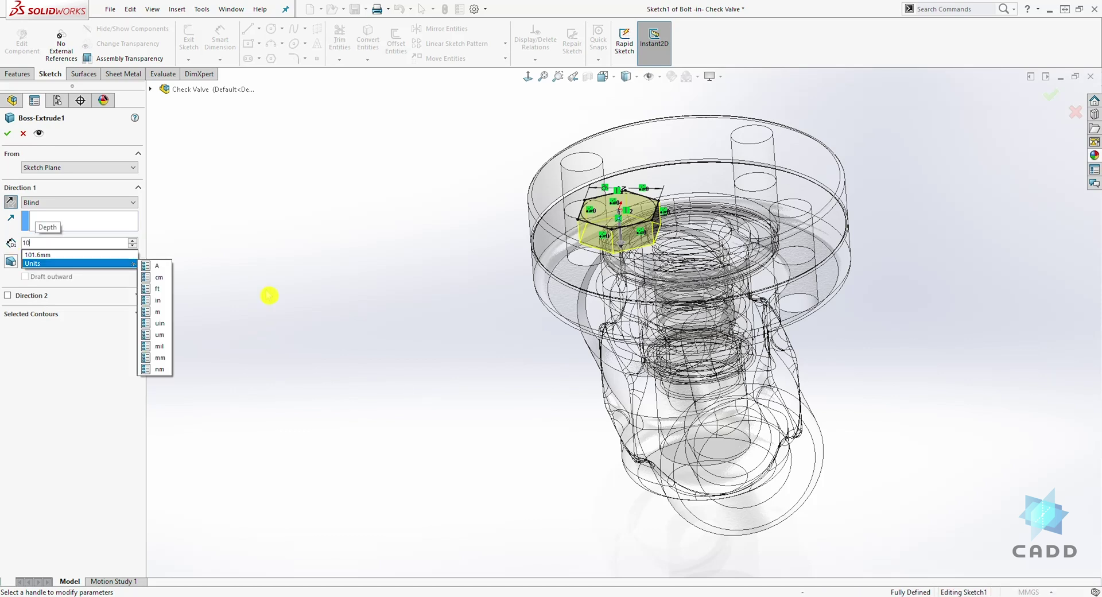
pyautogui.press('Return')
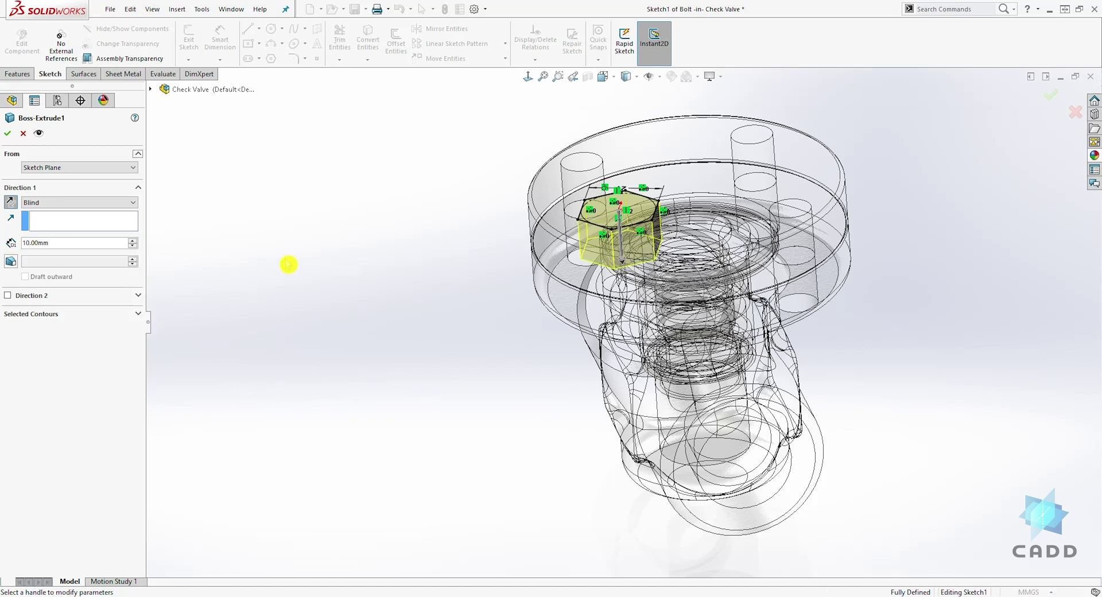
pyautogui.press('Return')
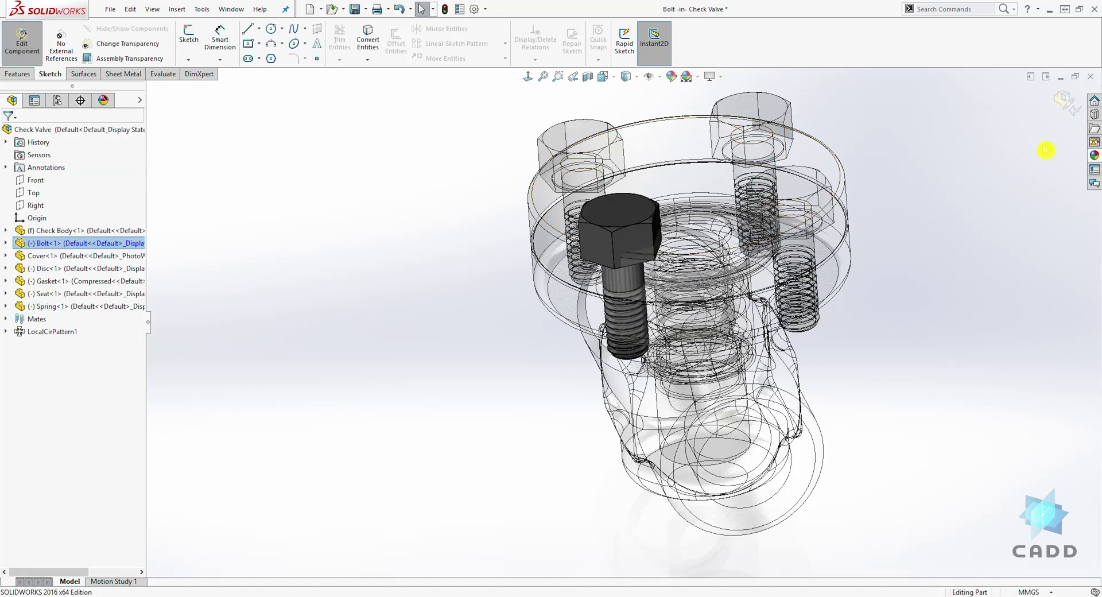
# Return to the Check Valve assembly and rebuild it with the taller bolt heads.
pyautogui.click(1067, 103)
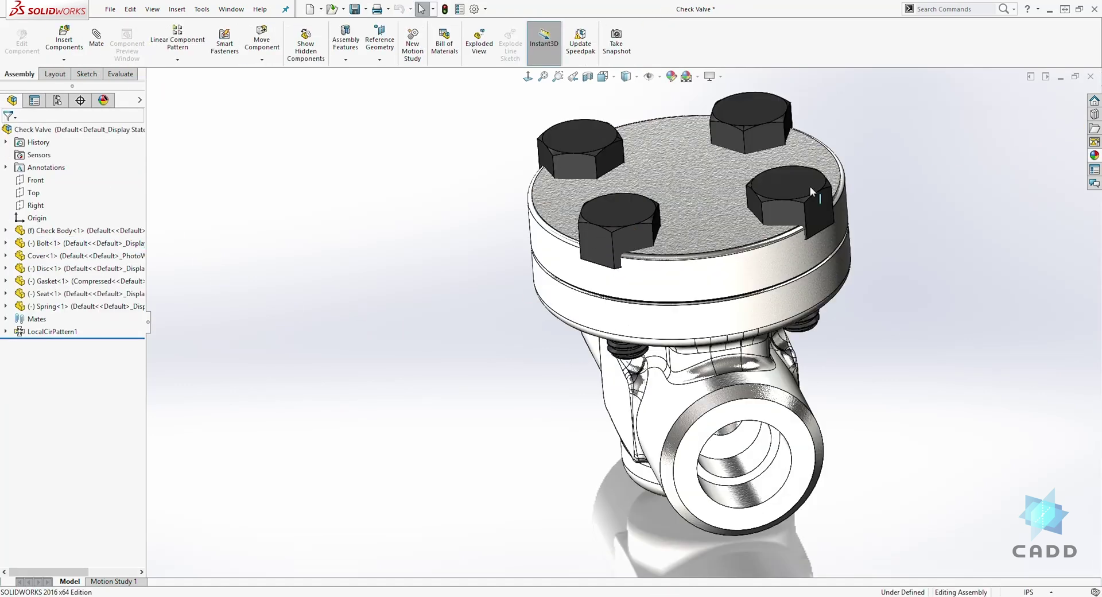
pyautogui.moveTo(935, 152); pyautogui.dragTo(734, 202, button='middle')
pyautogui.scroll(-3, 734, 203)
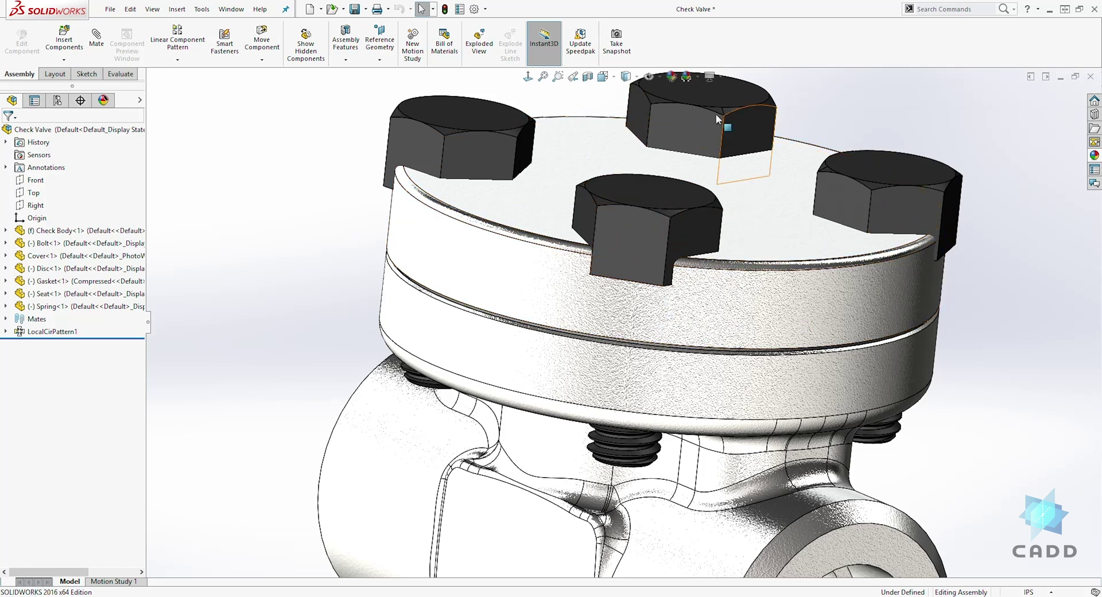
pyautogui.click(444, 38)
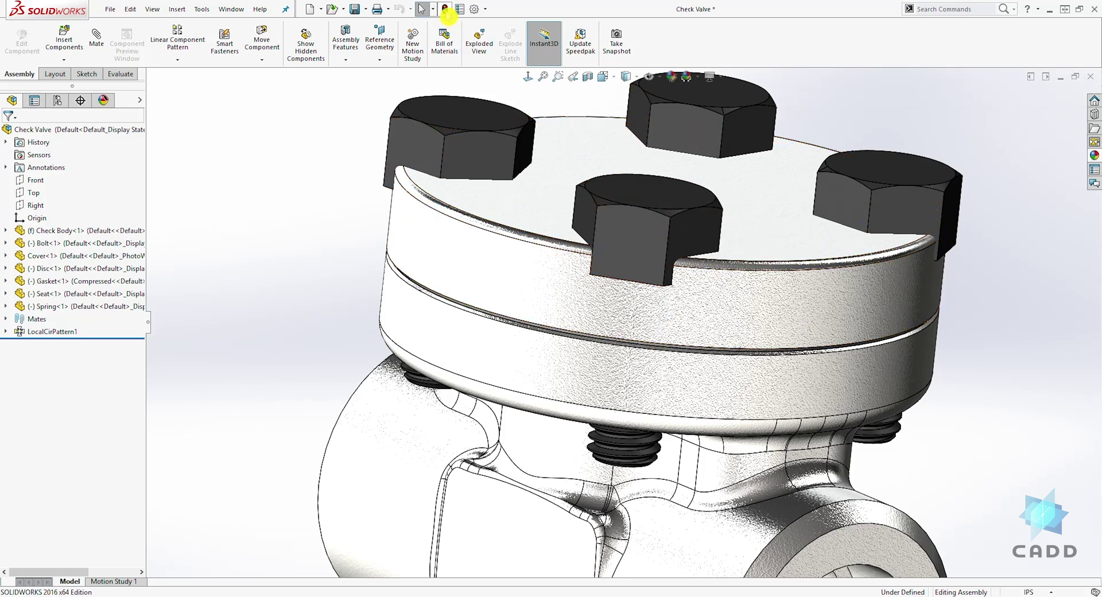
pyautogui.click(445, 9)
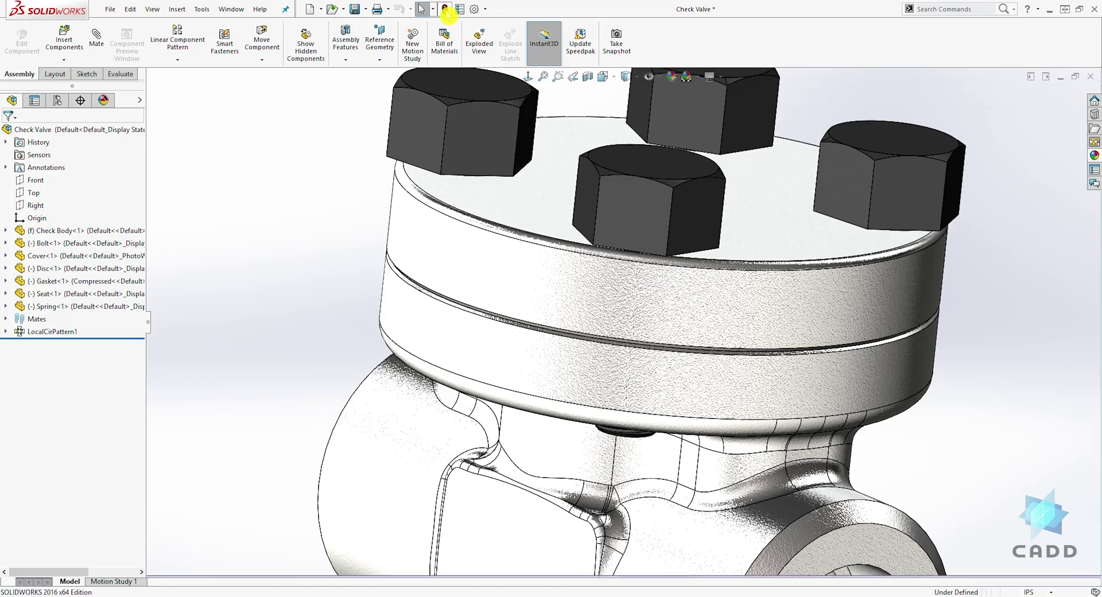
# Inspect the four 10 mm bolt heads on the cover from several angles.
pyautogui.press('f')
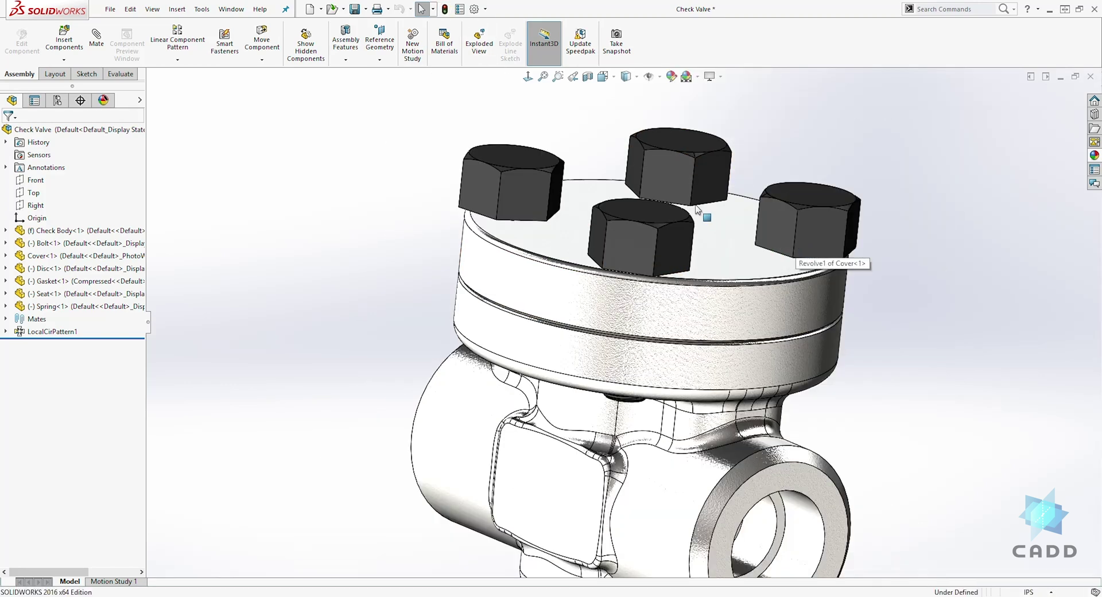
pyautogui.click(670, 239)
pyautogui.hotkey('ctrl', '8')
pyautogui.moveTo(618, 203); pyautogui.dragTo(642, 260, button='middle')
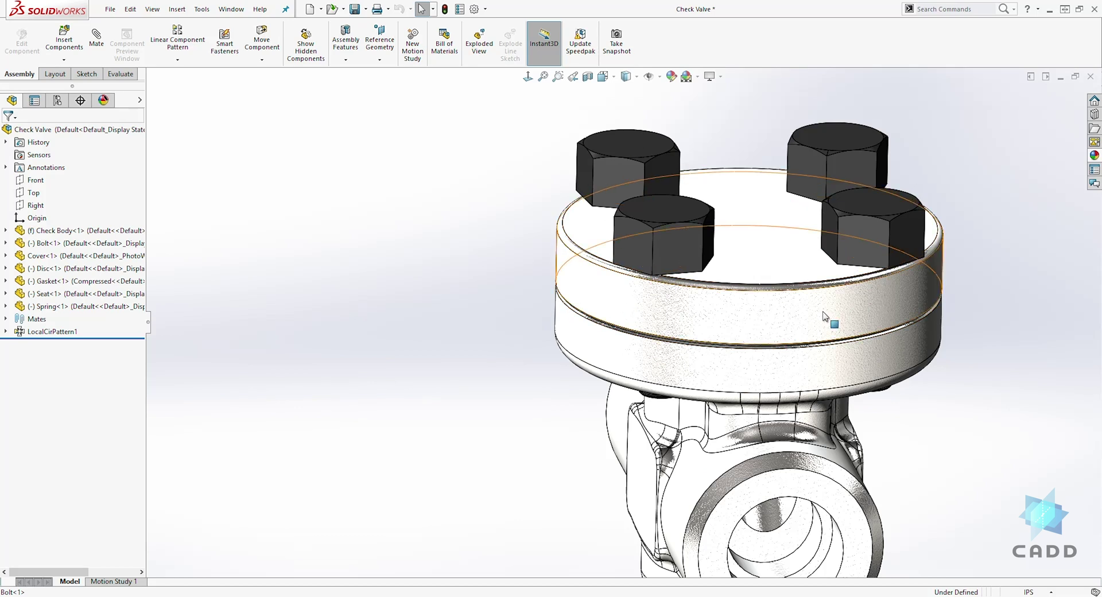
pyautogui.click(706, 150)
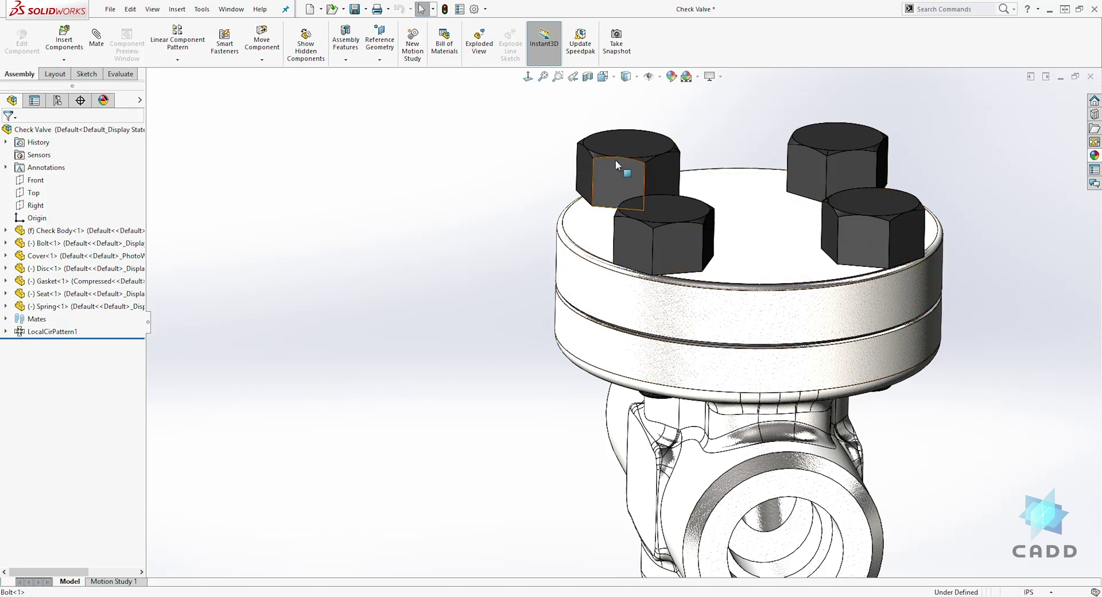